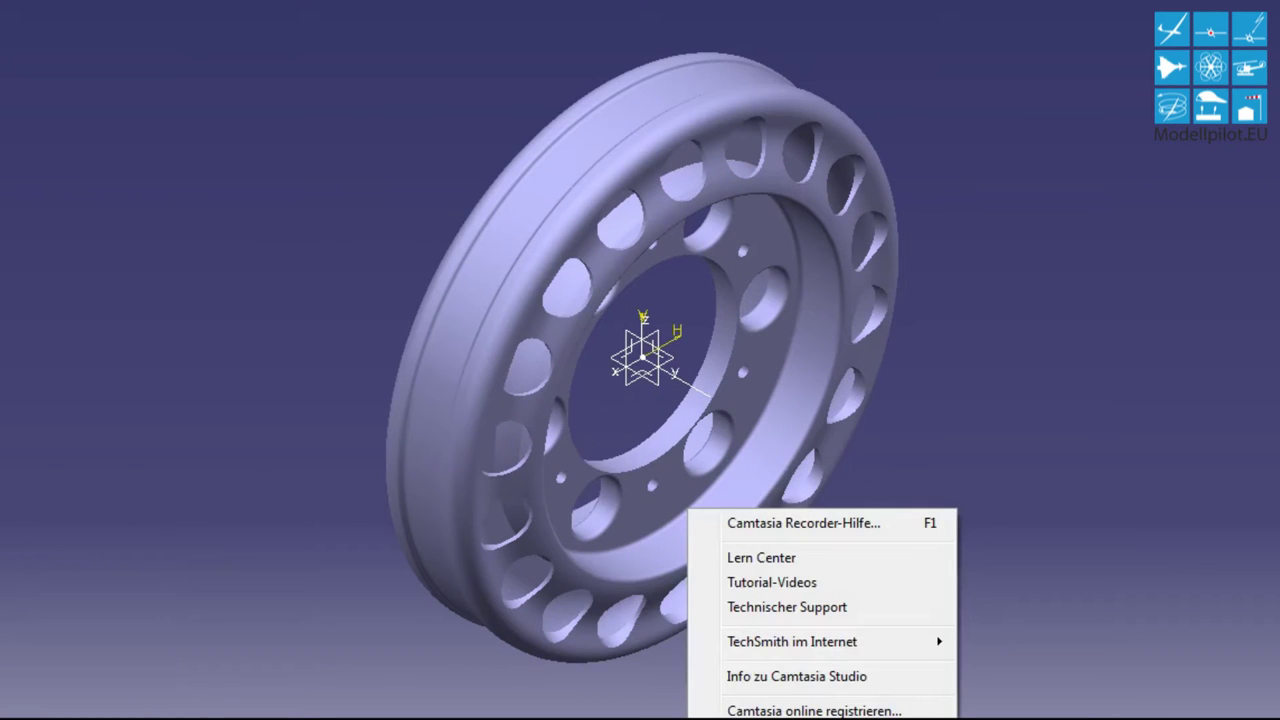
Step: Orbit the half-sectioned rim edge-on, then back to a three-quarter view
{"action": "mouse_move", "coordinate": [343, 514]}
{"action": "middle_mouse_down"}
{"action": "mouse_move", "coordinate": [527, 590]}
{"action": "mouse_move", "coordinate": [1049, 380]}
{"action": "middle_mouse_up"}
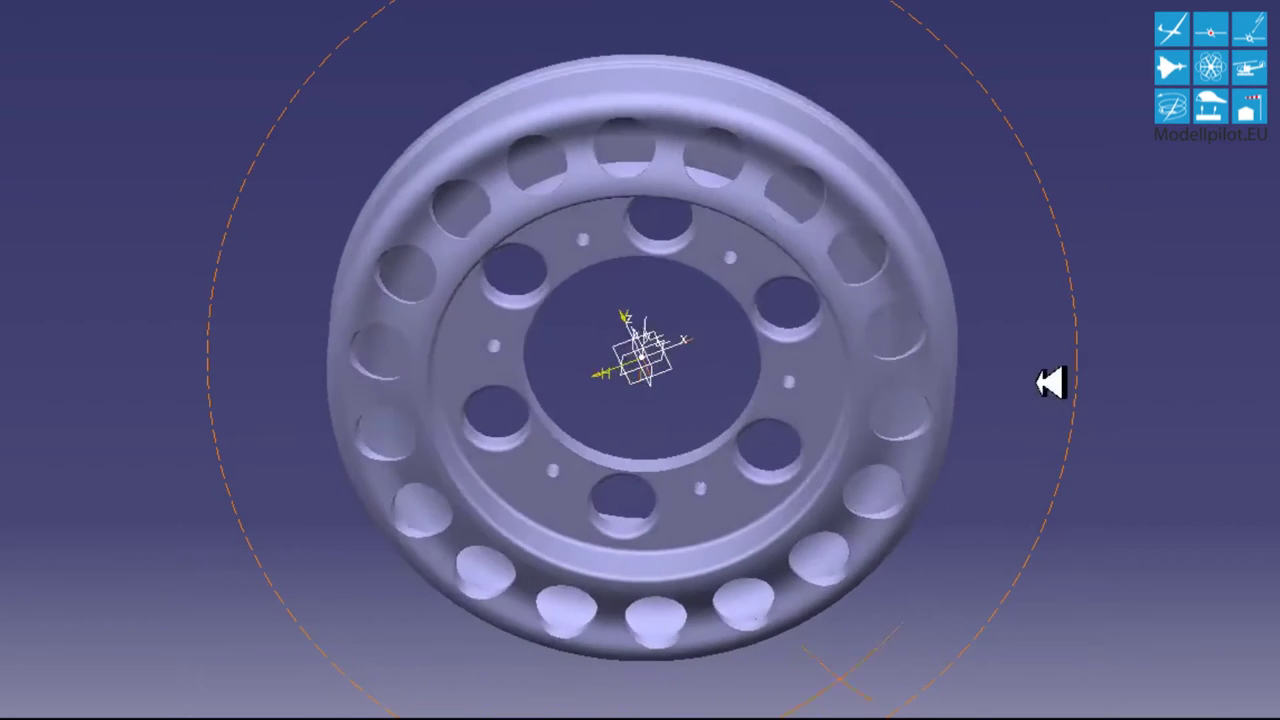
{"action": "middle_click_drag", "start_coordinate": [990, 605], "coordinate": [975, 610]}
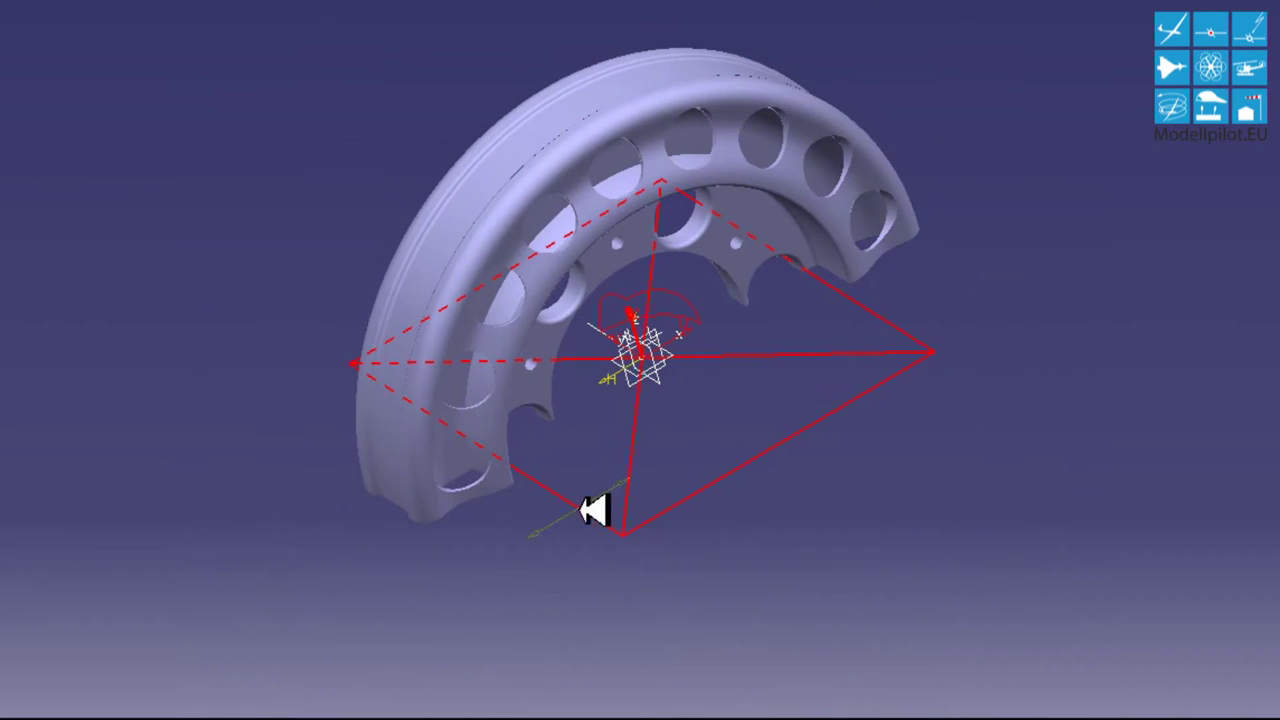
Step: Rotate the section plane upright across the rim, then orbit to view the cut edge-on
{"action": "mouse_move", "coordinate": [583, 503]}
{"action": "left_mouse_down"}
{"action": "mouse_move", "coordinate": [580, 368]}
{"action": "mouse_move", "coordinate": [834, 217]}
{"action": "mouse_move", "coordinate": [749, 326]}
{"action": "mouse_move", "coordinate": [580, 441]}
{"action": "mouse_move", "coordinate": [640, 337]}
{"action": "left_mouse_up"}
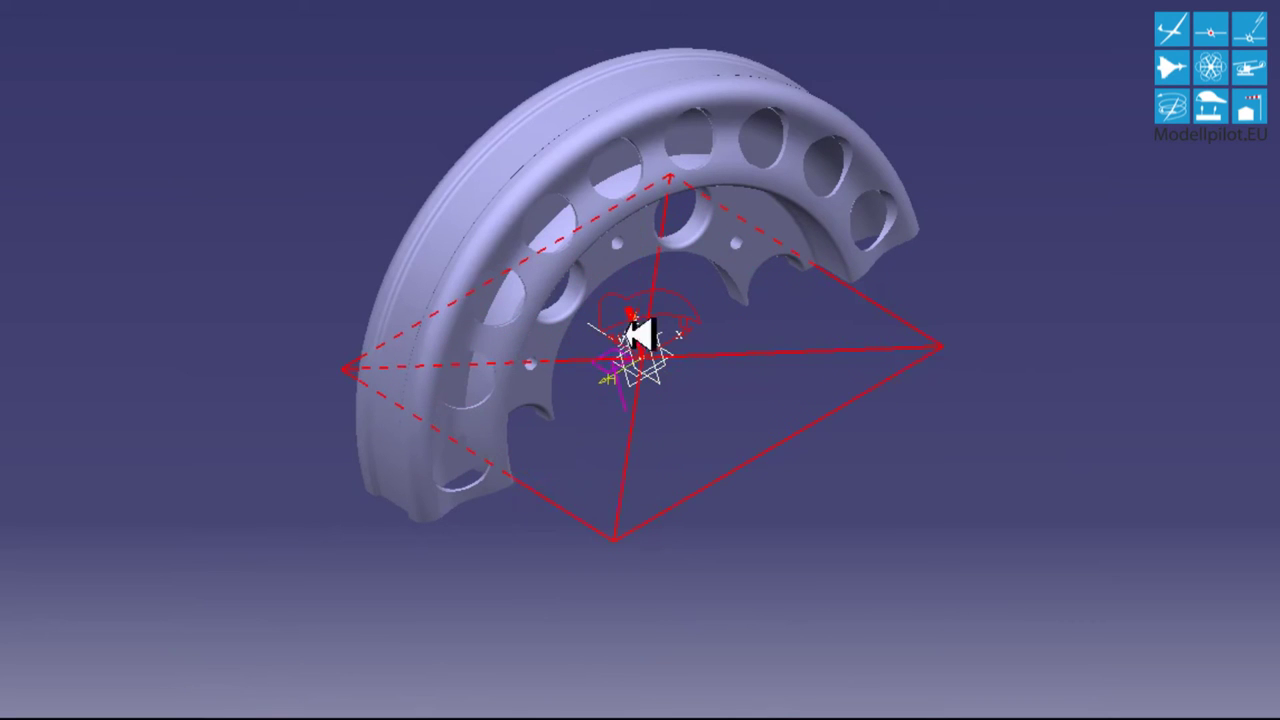
{"action": "mouse_move", "coordinate": [690, 298]}
{"action": "left_mouse_down"}
{"action": "mouse_move", "coordinate": [729, 329]}
{"action": "mouse_move", "coordinate": [720, 366]}
{"action": "mouse_move", "coordinate": [689, 389]}
{"action": "left_mouse_up"}
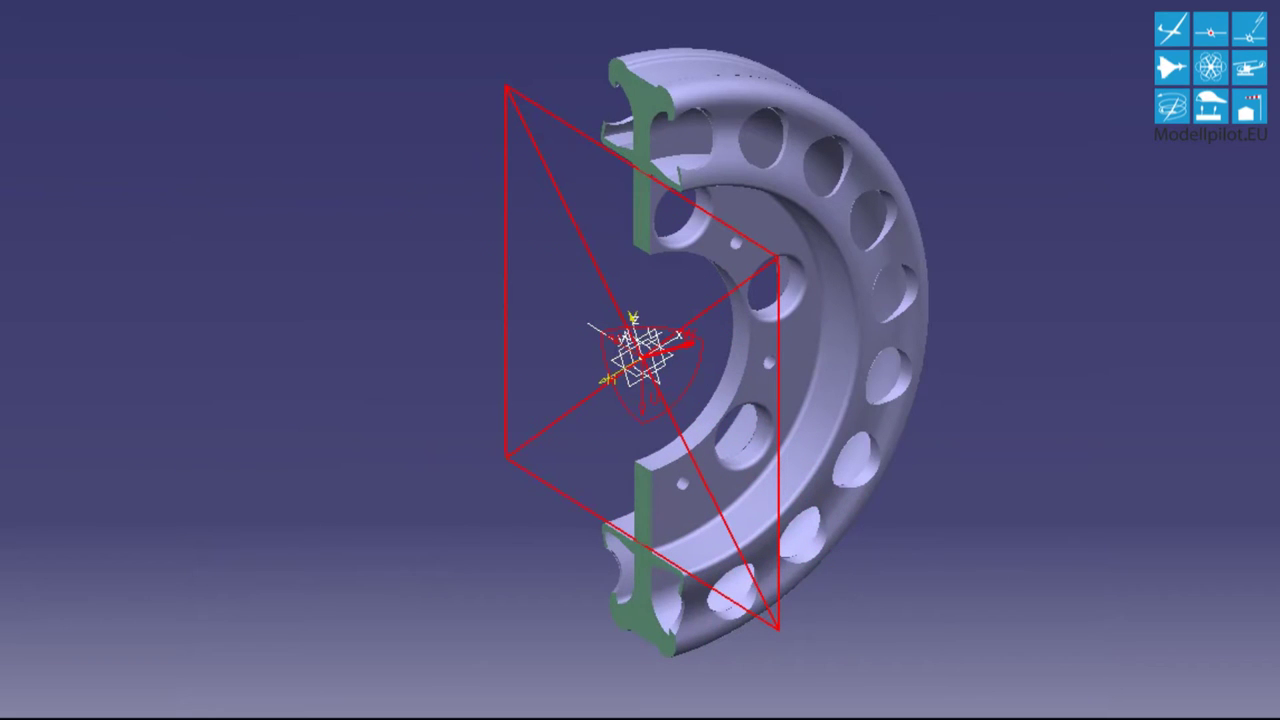
{"action": "mouse_move", "coordinate": [385, 628]}
{"action": "middle_mouse_down"}
{"action": "mouse_move", "coordinate": [691, 609]}
{"action": "mouse_move", "coordinate": [851, 529]}
{"action": "middle_mouse_up"}
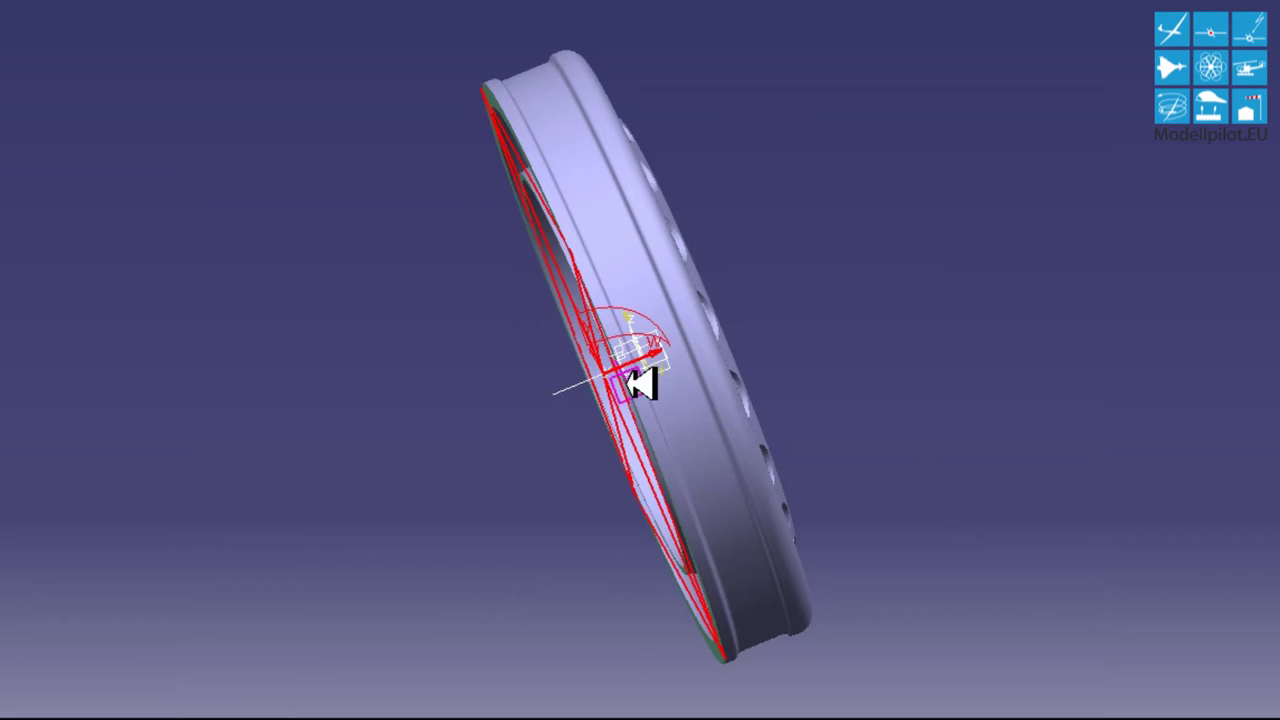
Step: Orbit the wheel near face-on and rotate the section plane horizontal to keep the upper half
{"action": "middle_click_drag", "start_coordinate": [366, 531], "coordinate": [834, 360]}
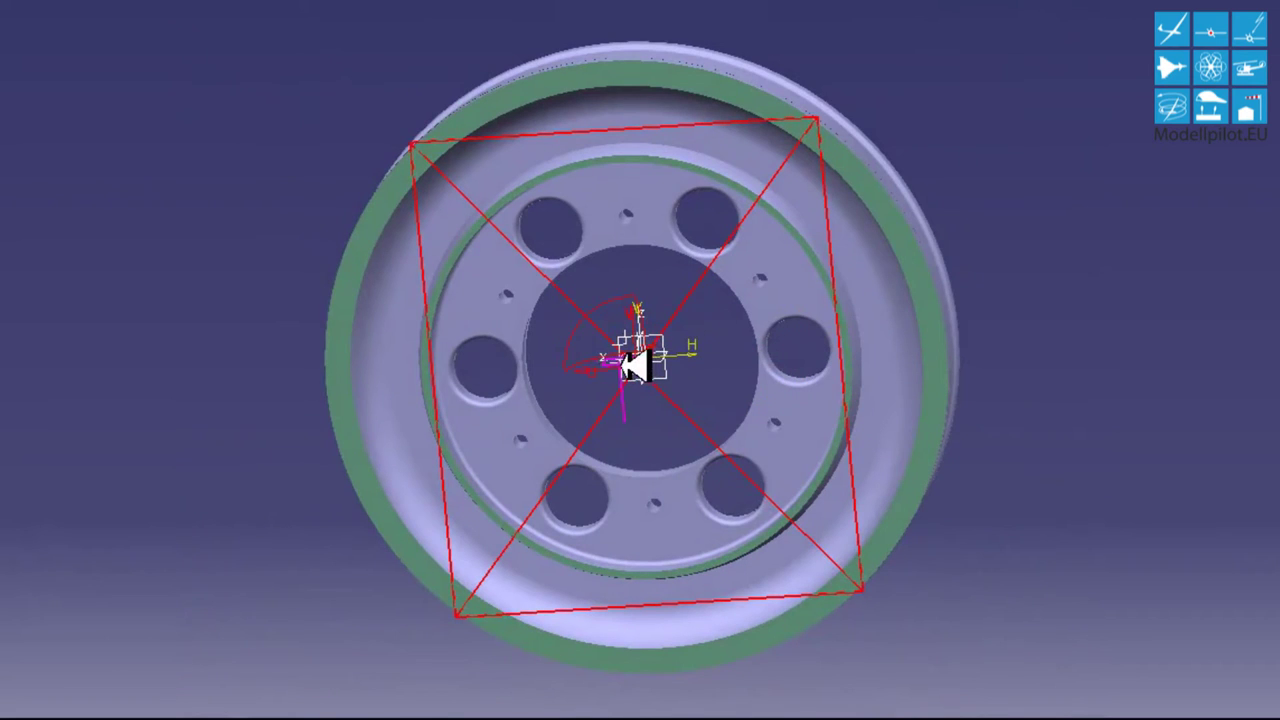
{"action": "mouse_move", "coordinate": [607, 364]}
{"action": "left_mouse_down"}
{"action": "mouse_move", "coordinate": [595, 373]}
{"action": "mouse_move", "coordinate": [697, 362]}
{"action": "mouse_move", "coordinate": [754, 326]}
{"action": "mouse_move", "coordinate": [800, 323]}
{"action": "mouse_move", "coordinate": [766, 351]}
{"action": "mouse_move", "coordinate": [760, 380]}
{"action": "mouse_move", "coordinate": [537, 446]}
{"action": "mouse_move", "coordinate": [180, 415]}
{"action": "mouse_move", "coordinate": [210, 405]}
{"action": "left_mouse_up"}
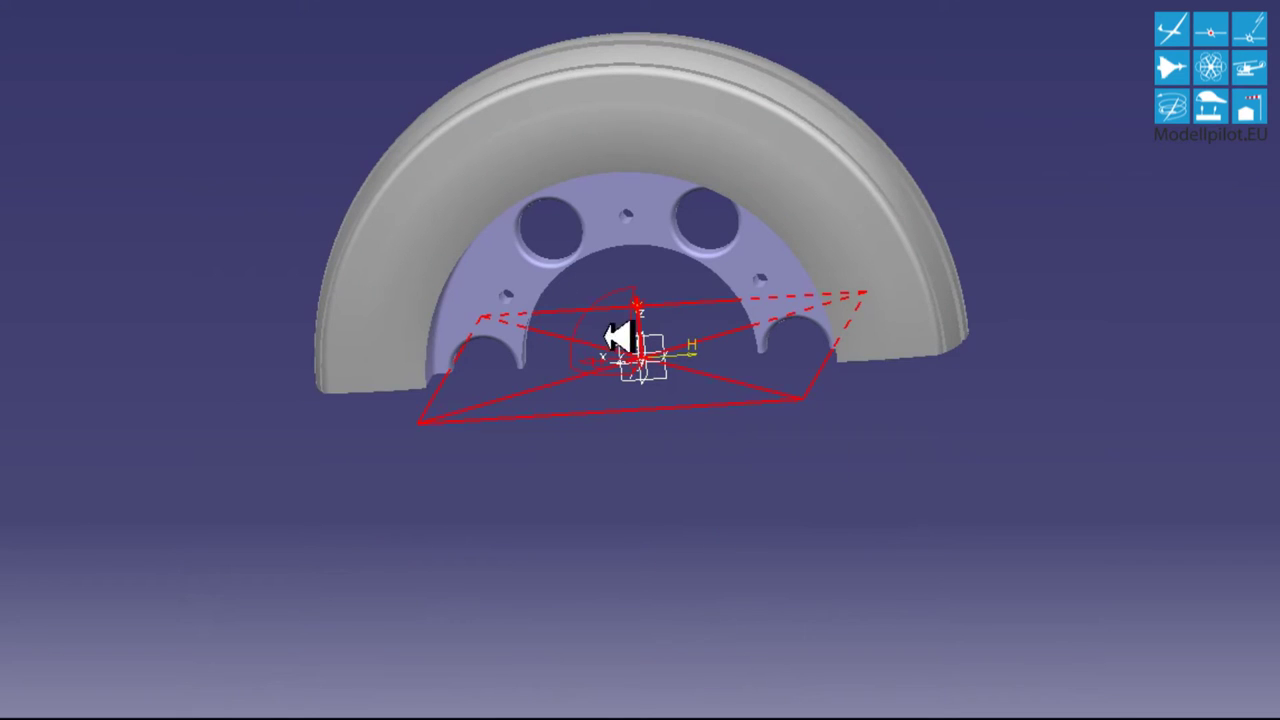
Step: Rotate the section plane about its vertical axis to cut the wheel vertically
{"action": "left_click_drag", "start_coordinate": [598, 372], "coordinate": [640, 457]}
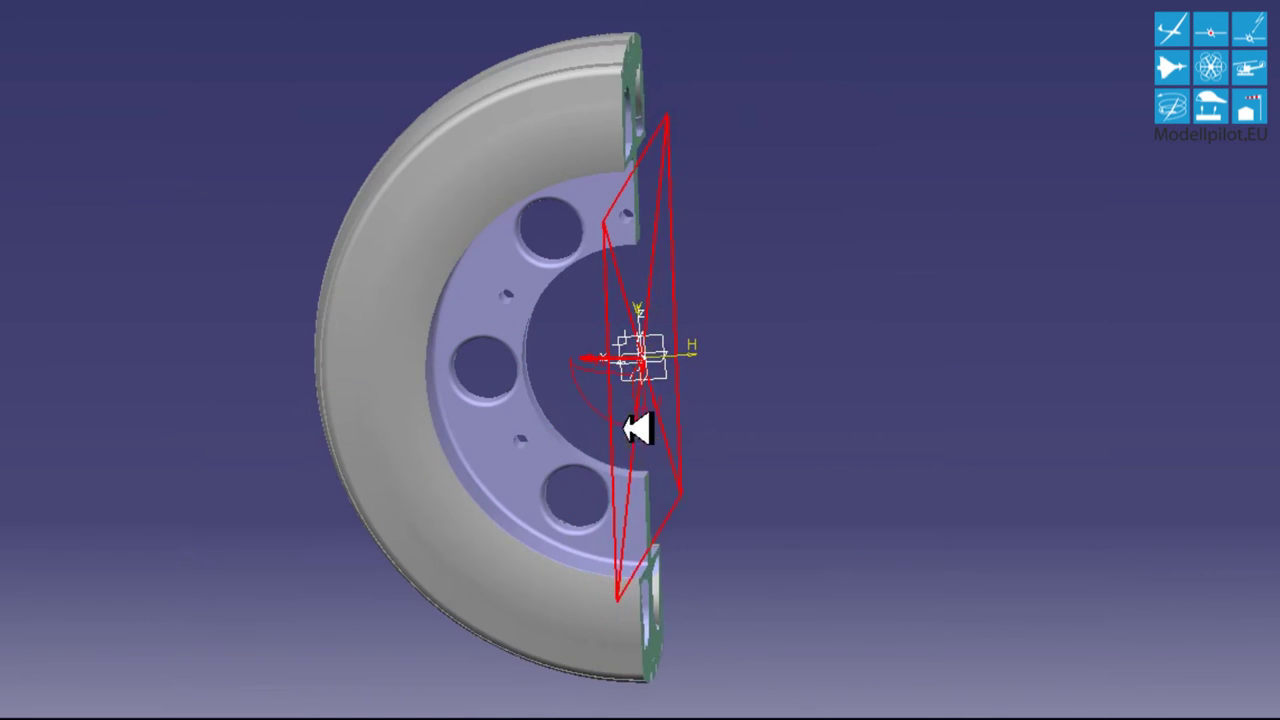
{"action": "mouse_move", "coordinate": [609, 363]}
{"action": "left_mouse_down"}
{"action": "mouse_move", "coordinate": [538, 352]}
{"action": "mouse_move", "coordinate": [612, 358]}
{"action": "left_mouse_up"}
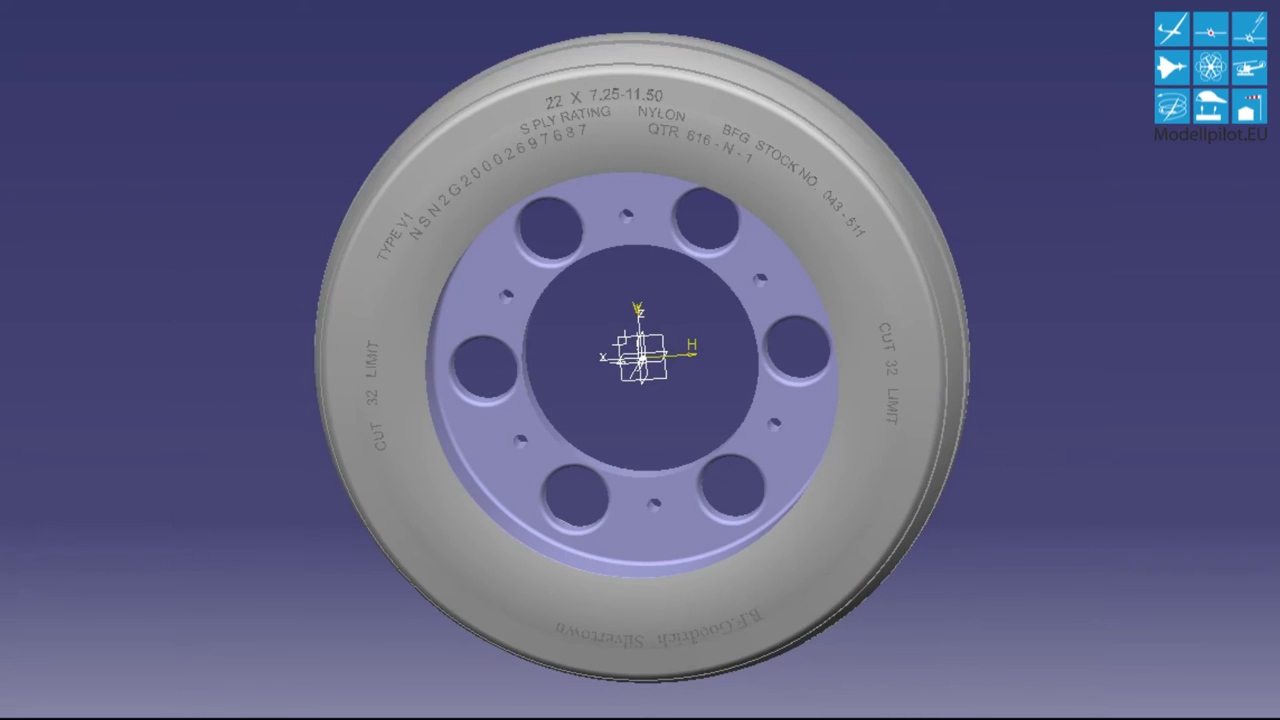
{"action": "middle_click_drag", "start_coordinate": [887, 654], "coordinate": [1046, 423]}
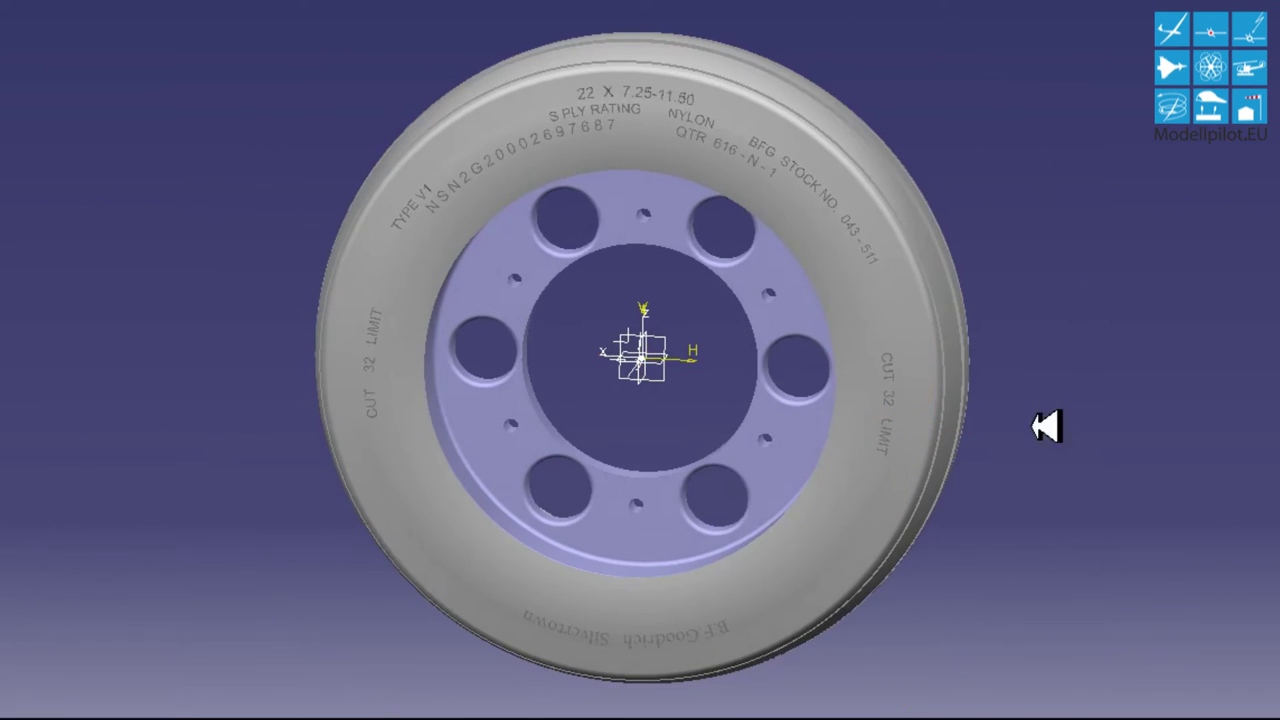
{"action": "mouse_move", "coordinate": [560, 583]}
{"action": "middle_mouse_down"}
{"action": "mouse_move", "coordinate": [930, 517]}
{"action": "mouse_move", "coordinate": [808, 510]}
{"action": "mouse_move", "coordinate": [520, 449]}
{"action": "middle_mouse_up"}
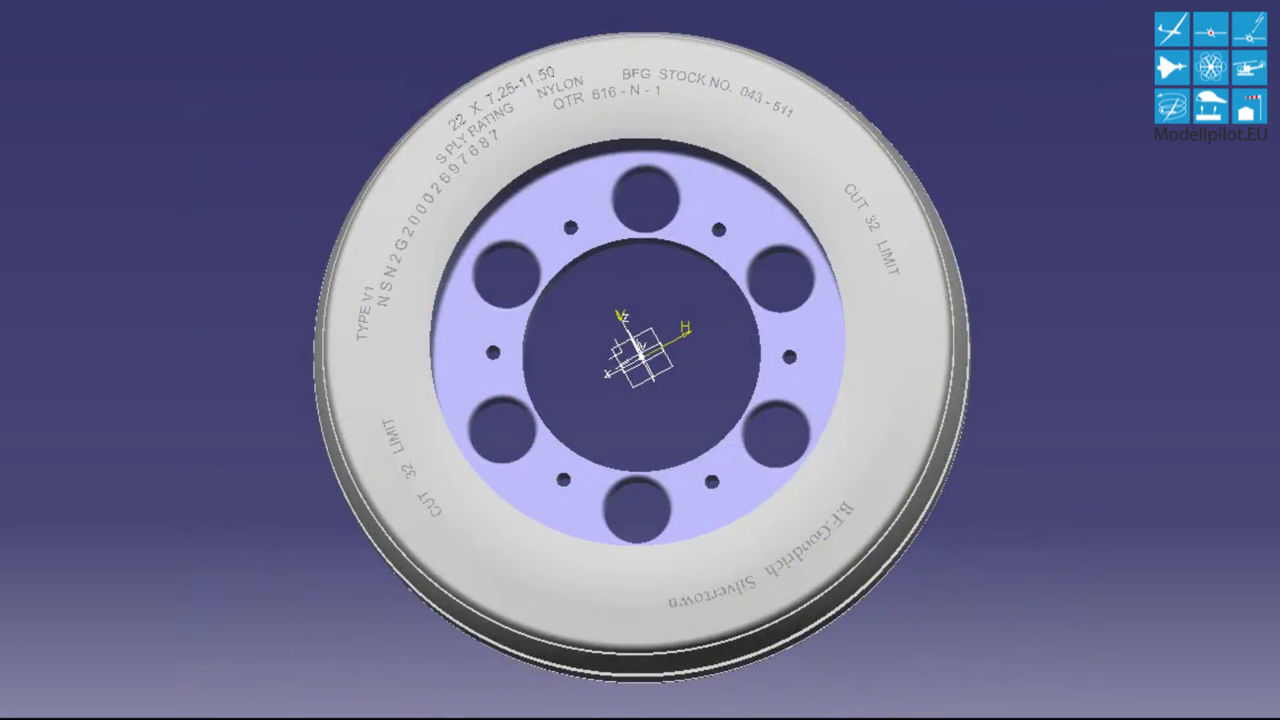
{"action": "middle_click_drag", "start_coordinate": [1085, 245], "coordinate": [1094, 508]}
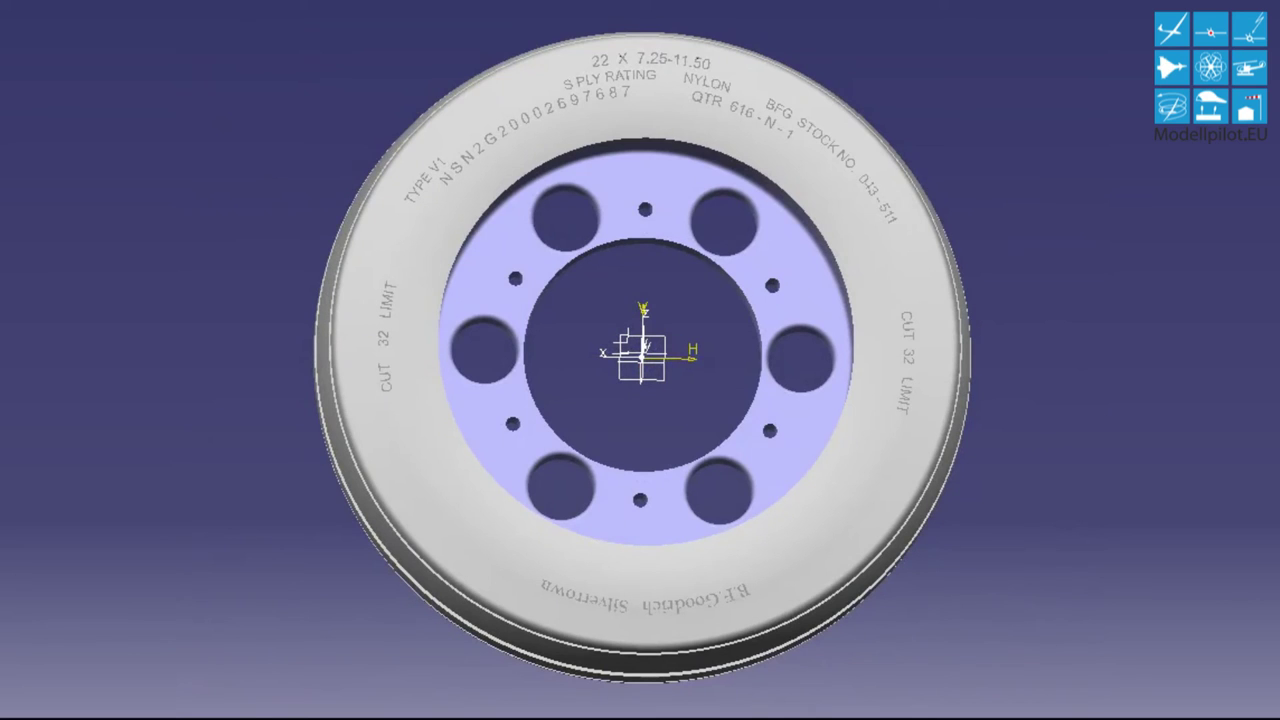
{"action": "mouse_move", "coordinate": [391, 609]}
{"action": "middle_mouse_down"}
{"action": "mouse_move", "coordinate": [706, 510]}
{"action": "mouse_move", "coordinate": [680, 466]}
{"action": "middle_mouse_up"}
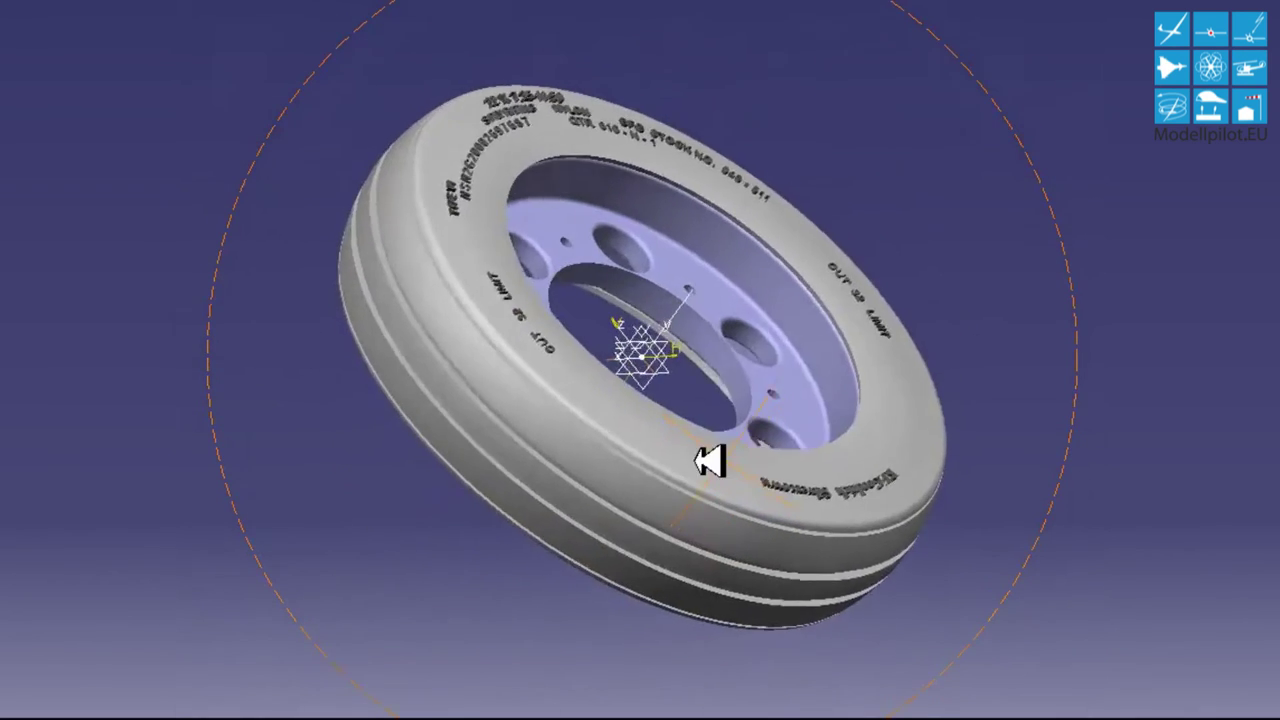